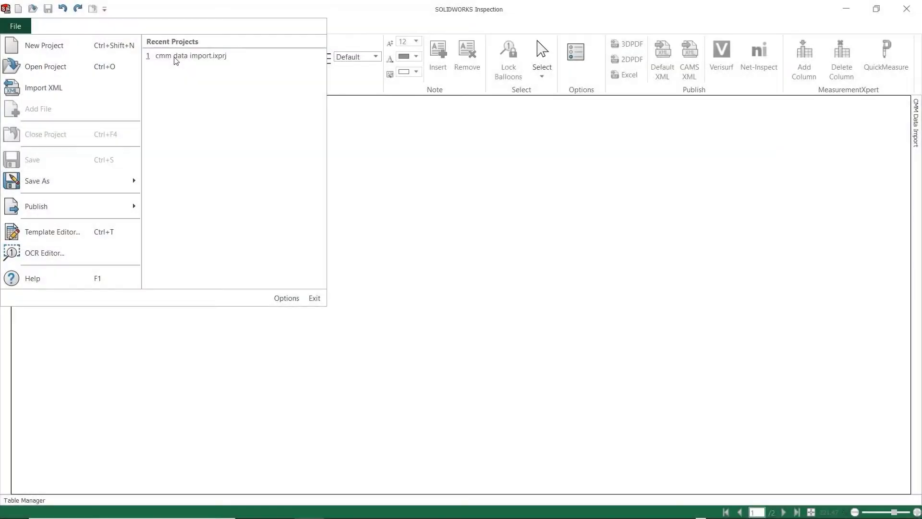
# Open the cmm data import project and fit the whole LOWER PLATE sheet in view.
pyautogui.click(175, 56)
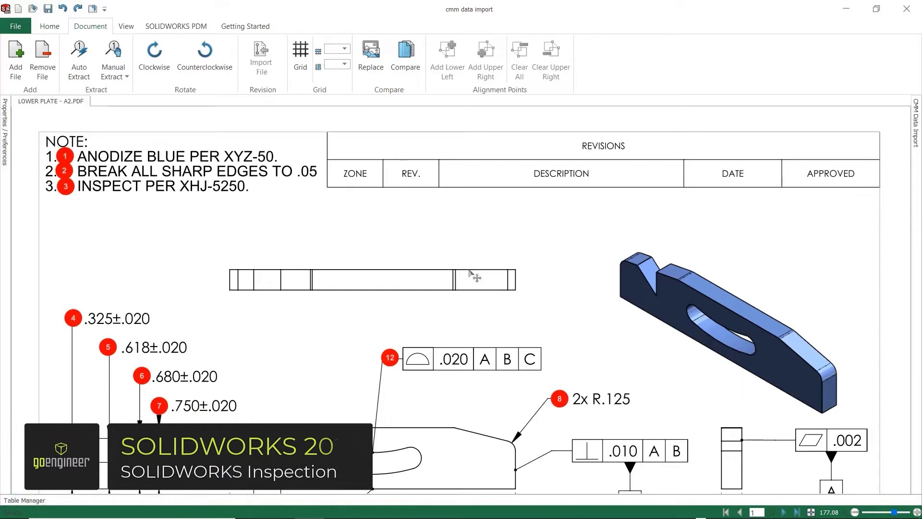
pyautogui.rightClick(427, 226)
pyautogui.moveTo(488, 383)
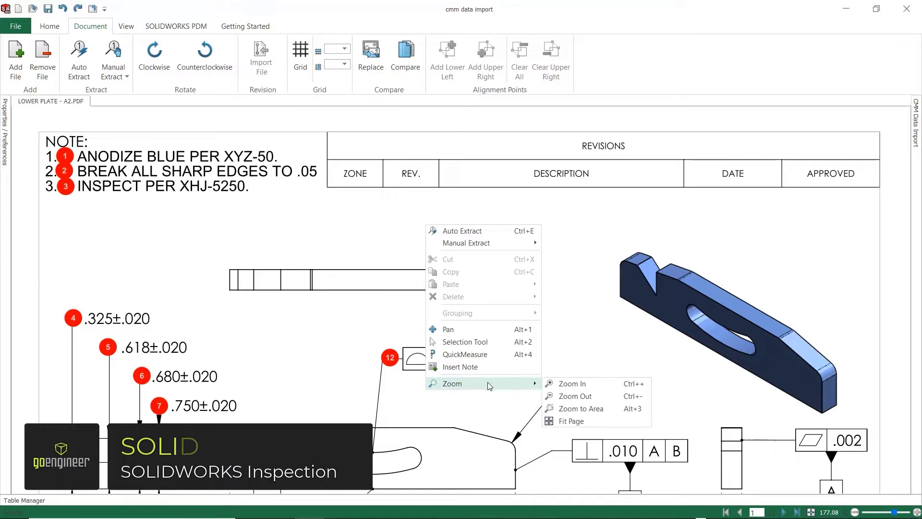
pyautogui.click(572, 421)
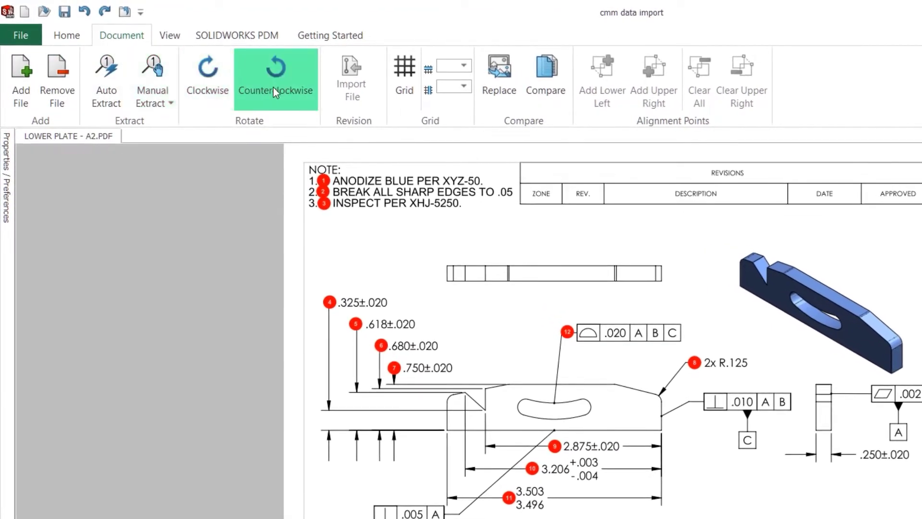
# Look through the Home and SOLIDWORKS PDM tabs, then return to the Document tab.
pyautogui.click(67, 36)
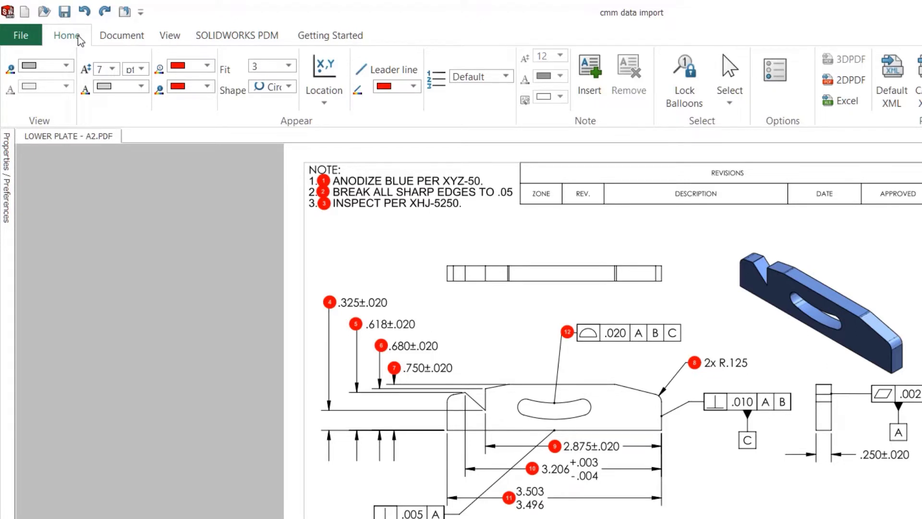
pyautogui.click(226, 38)
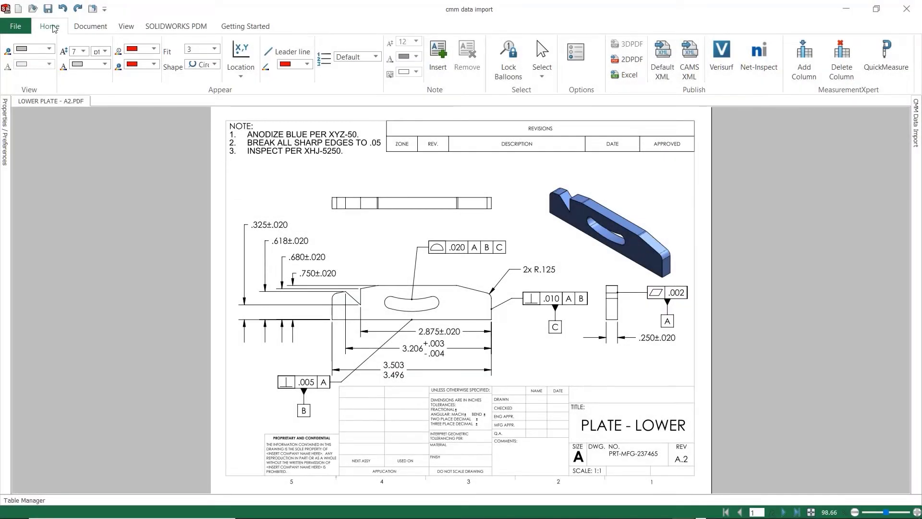
pyautogui.click(89, 29)
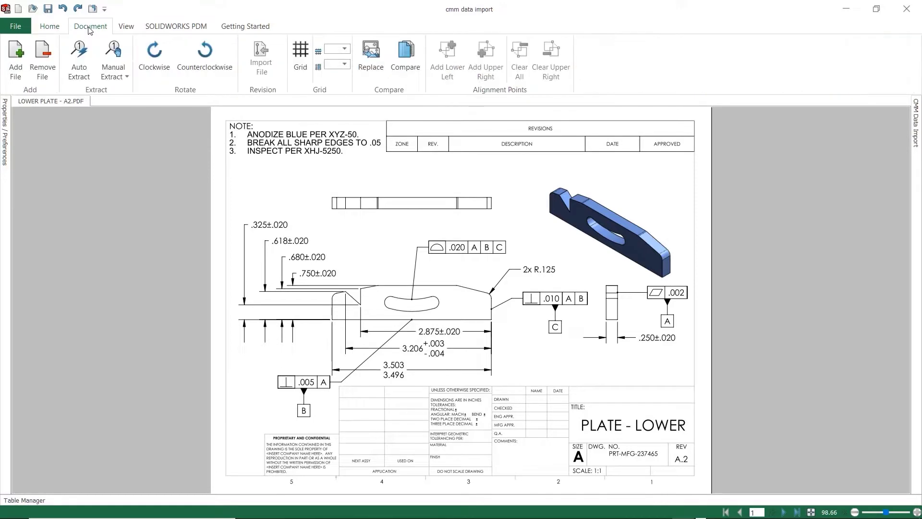
# Auto Extract balloons with Entire Drawing selected and accept the Project Properties.
pyautogui.click(78, 68)
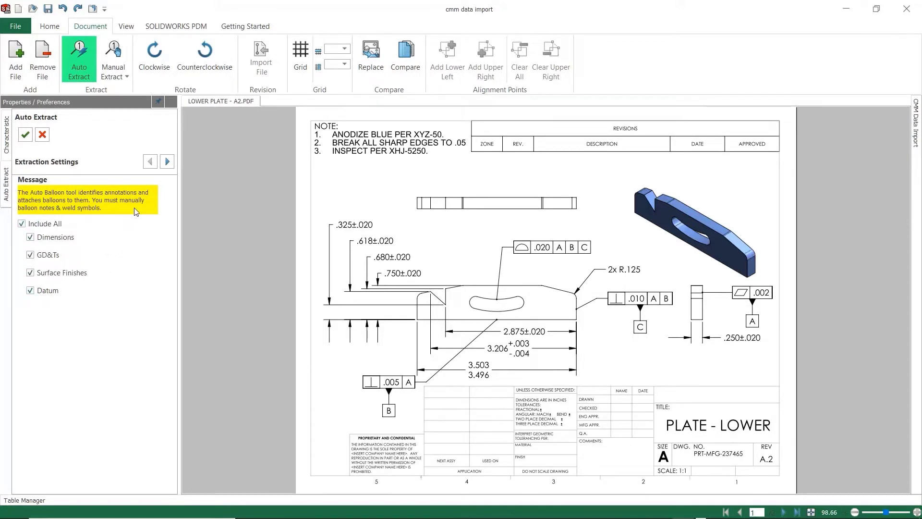
pyautogui.click(166, 161)
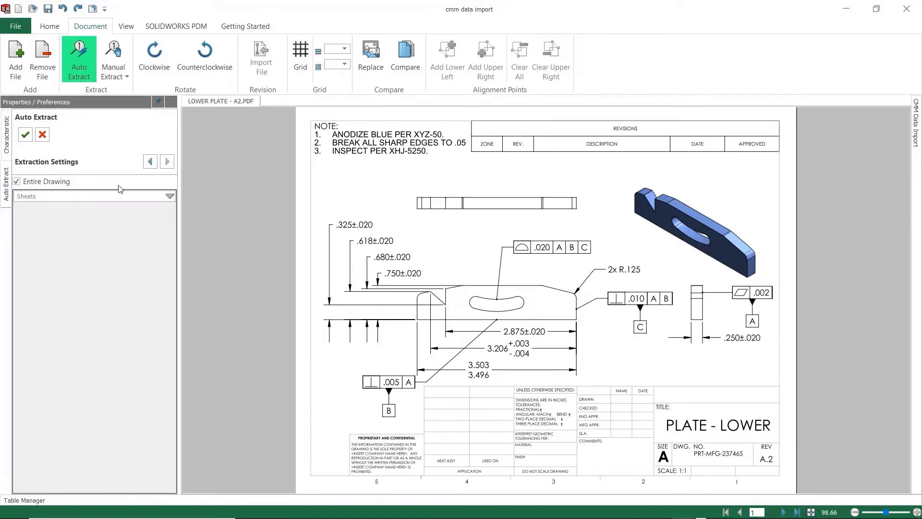
pyautogui.click(29, 183)
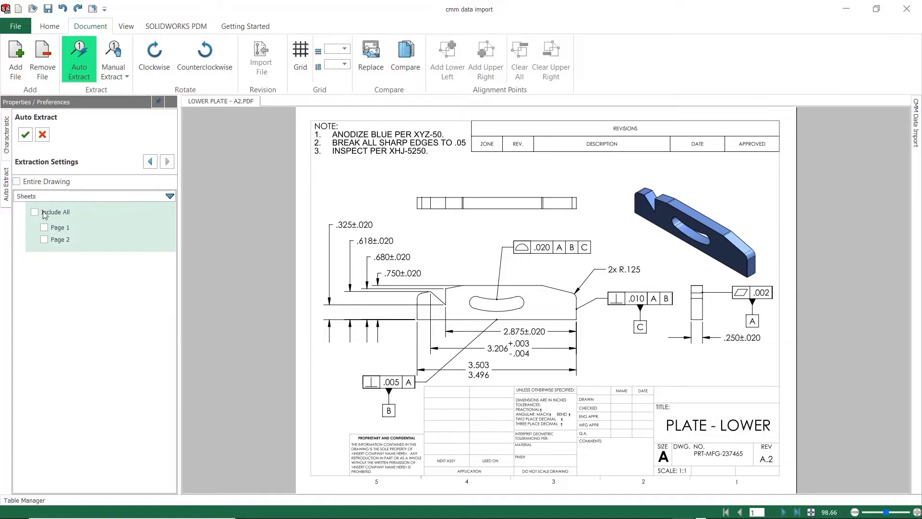
pyautogui.click(17, 182)
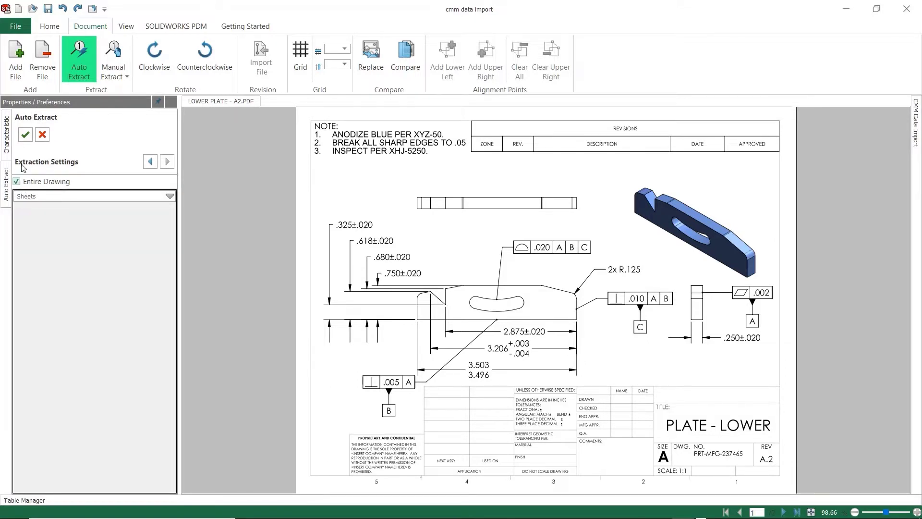
pyautogui.click(25, 134)
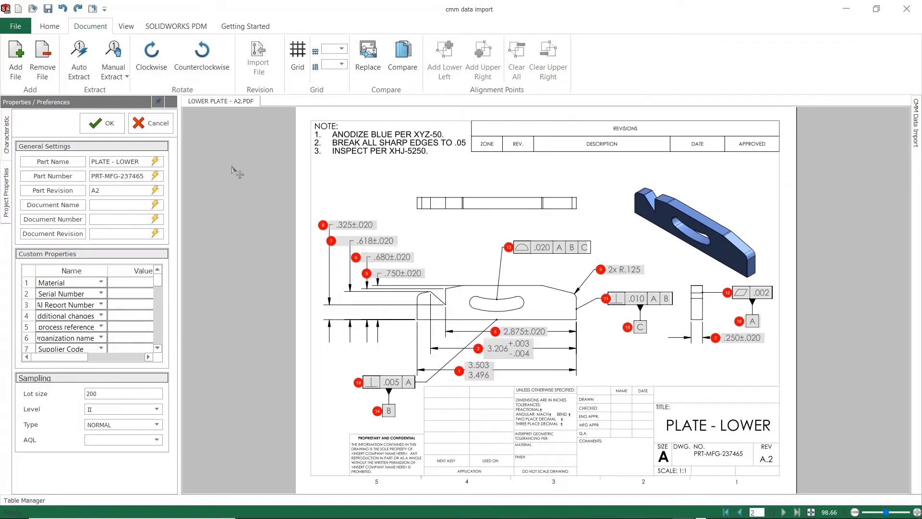
pyautogui.click(110, 120)
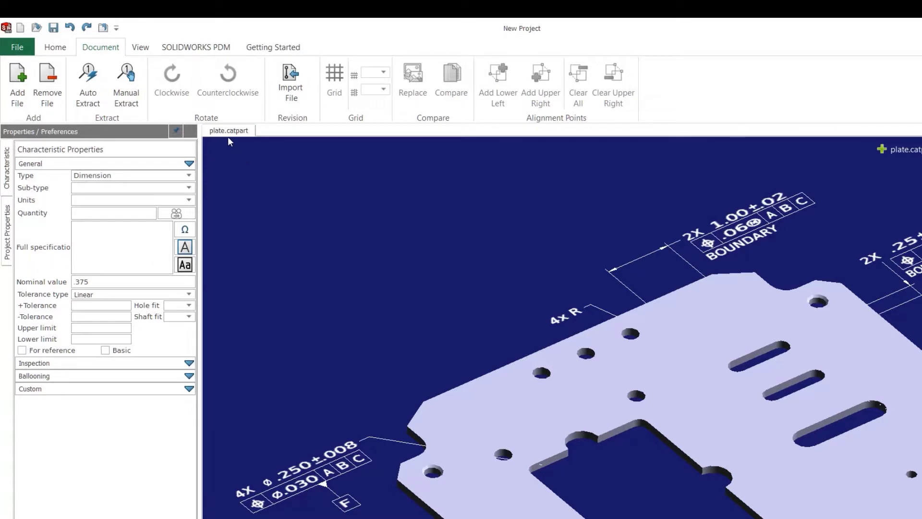
# Manually balloon the 4X ⌀.250±.008, 4x R, 2X 1.00±.02, .375±.008 and .030 position callouts.
pyautogui.click(124, 82)
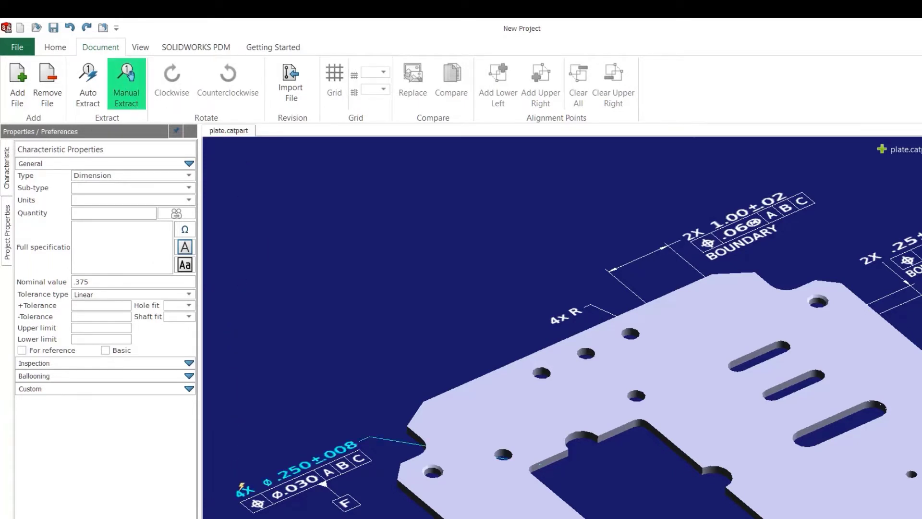
pyautogui.click(247, 450)
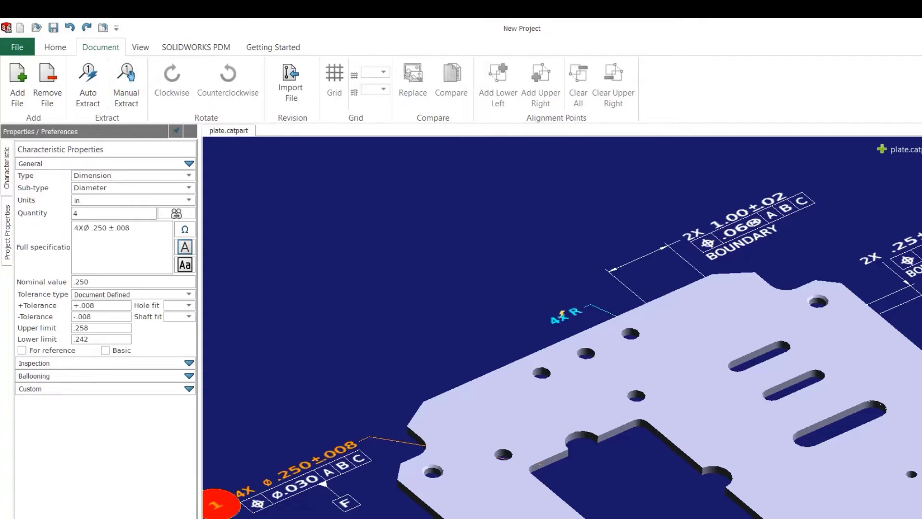
pyautogui.click(559, 316)
pyautogui.click(700, 223)
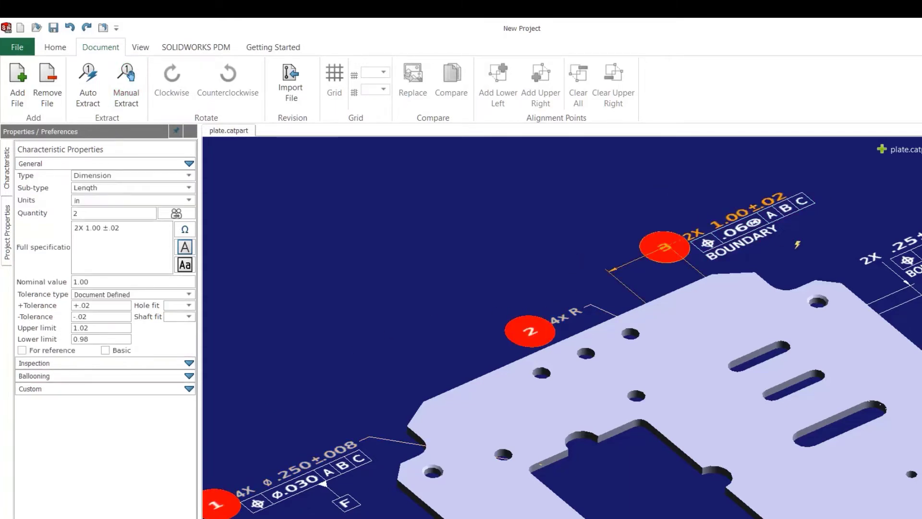
pyautogui.moveTo(798, 246); pyautogui.dragTo(585, 224, button='middle')
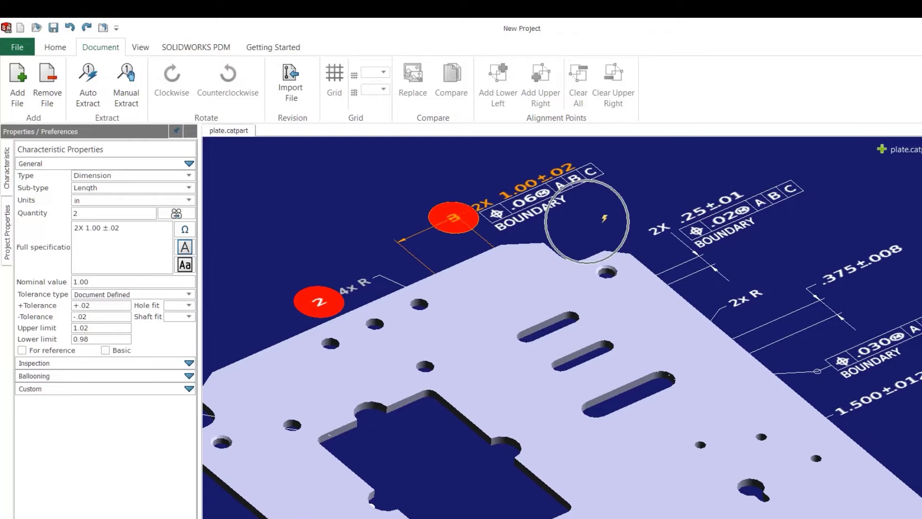
pyautogui.click(831, 276)
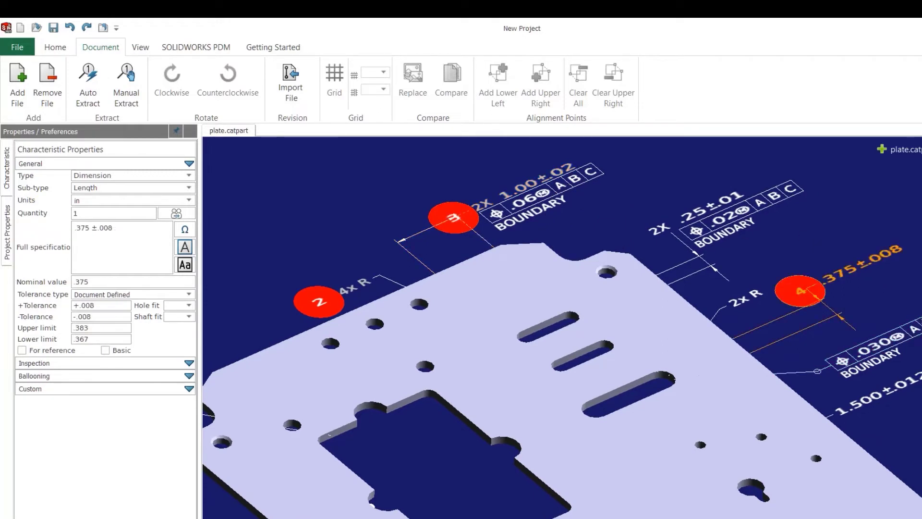
pyautogui.click(842, 359)
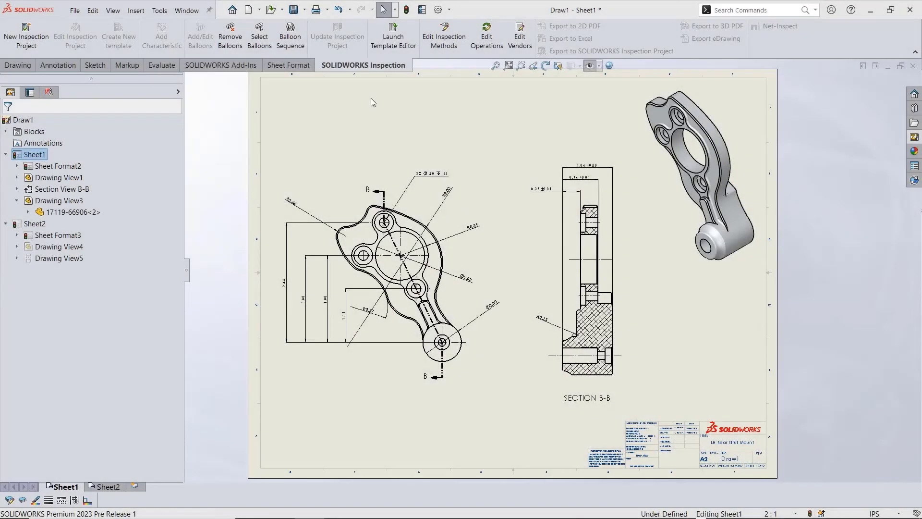
# Add balloon sequences Sequence2 starting at 100 and Drilling starting at 200 below Default.
pyautogui.click(288, 38)
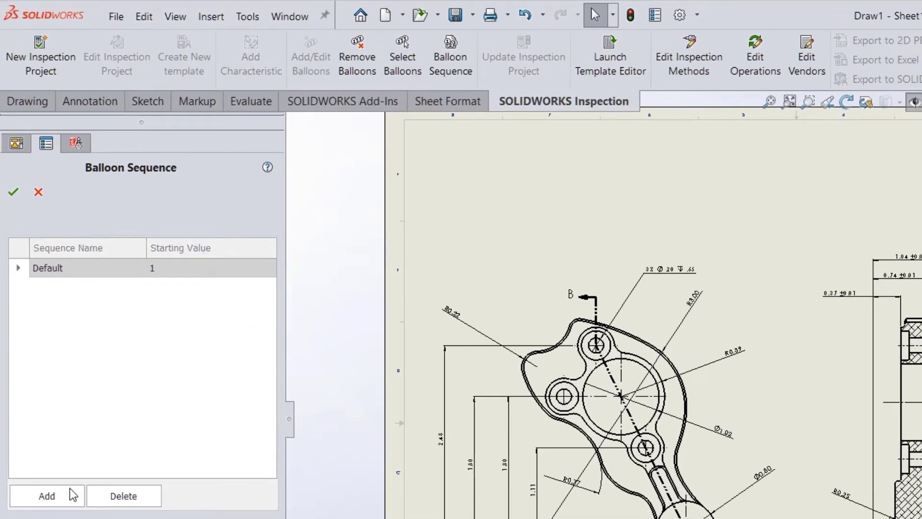
pyautogui.click(60, 494)
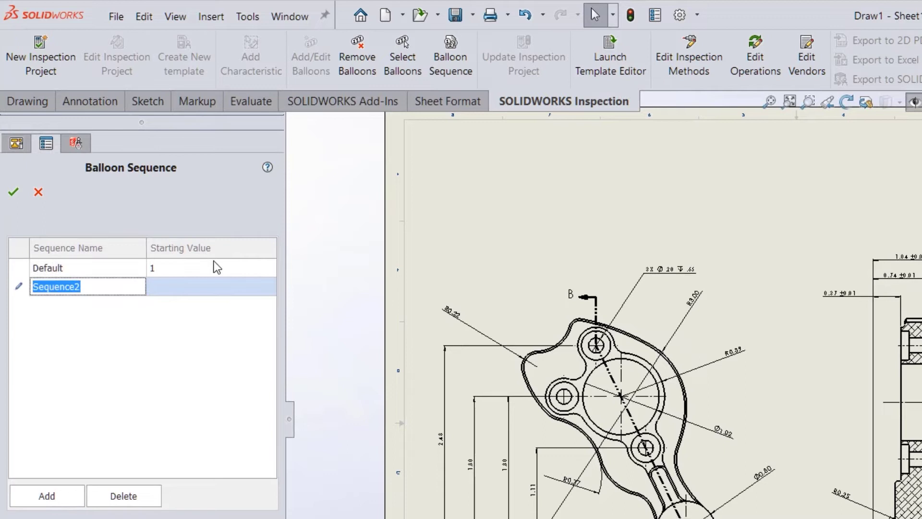
pyautogui.click(187, 291)
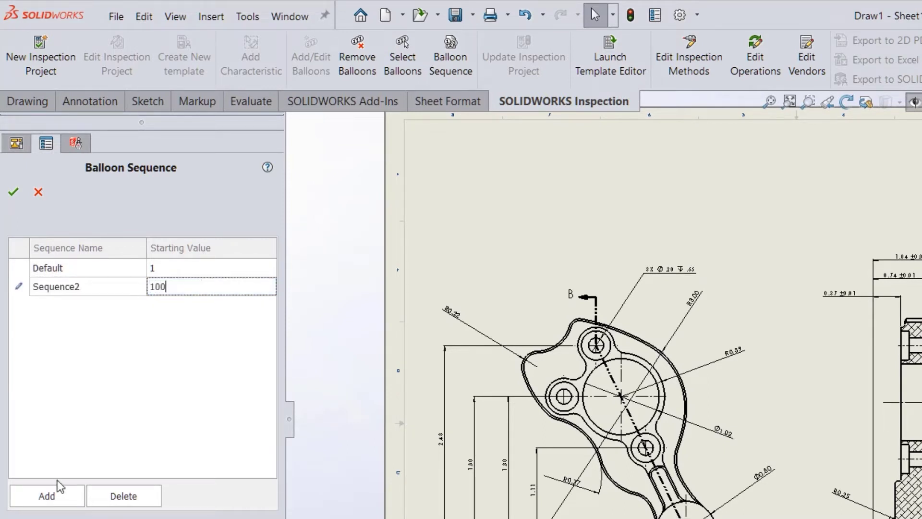
pyautogui.click(47, 497)
pyautogui.write('Drilling')
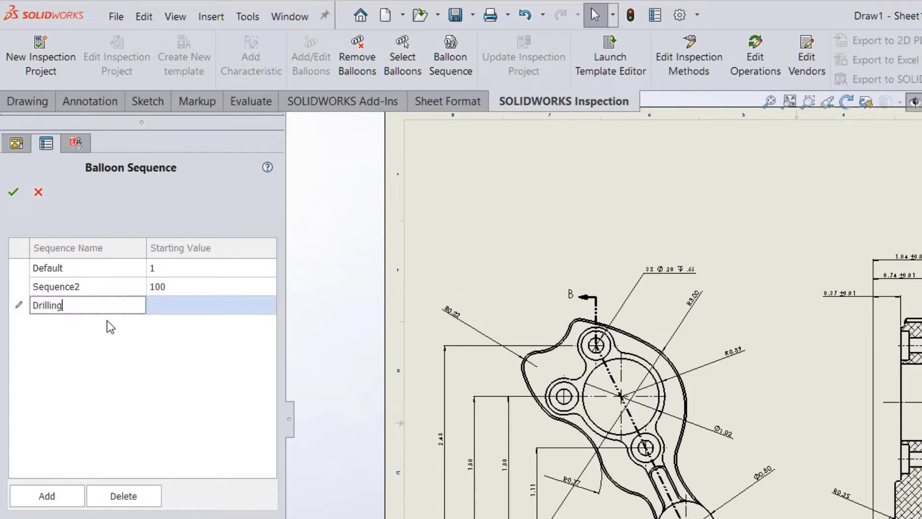
pyautogui.press('Return')
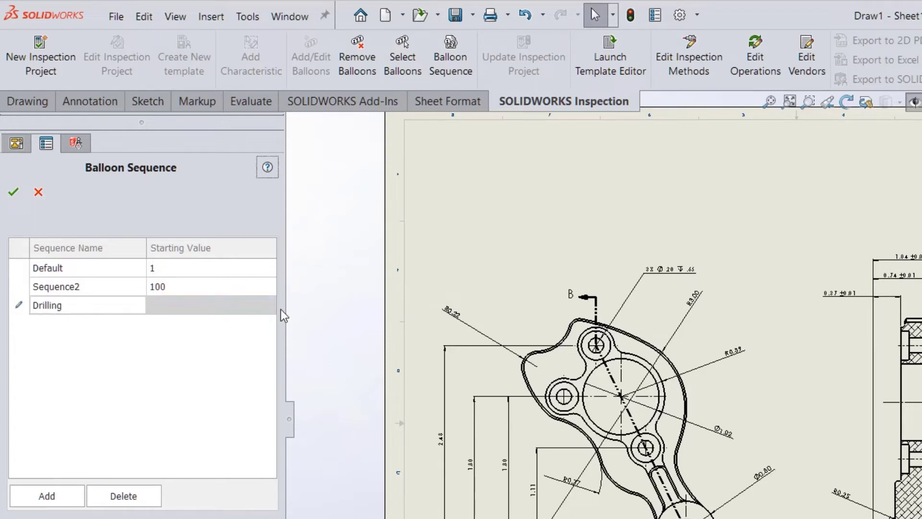
pyautogui.click(186, 306)
pyautogui.write('200')
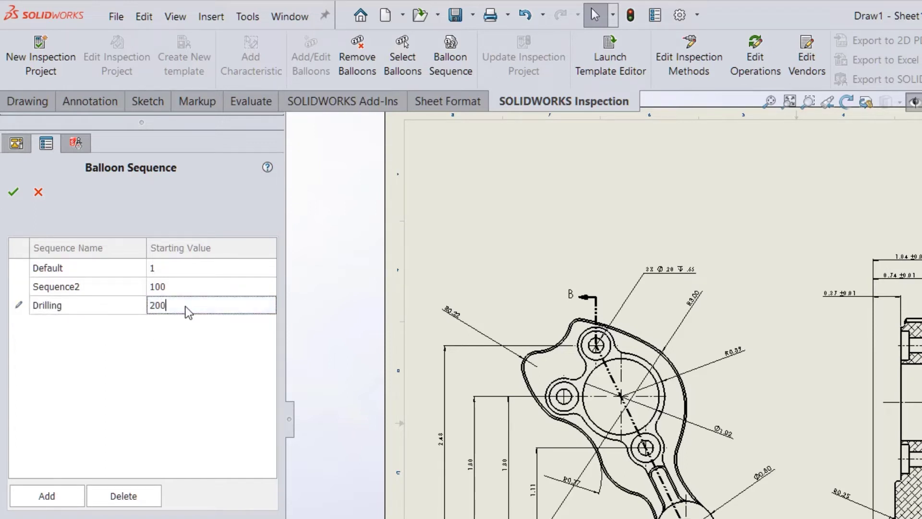
pyautogui.press('Return')
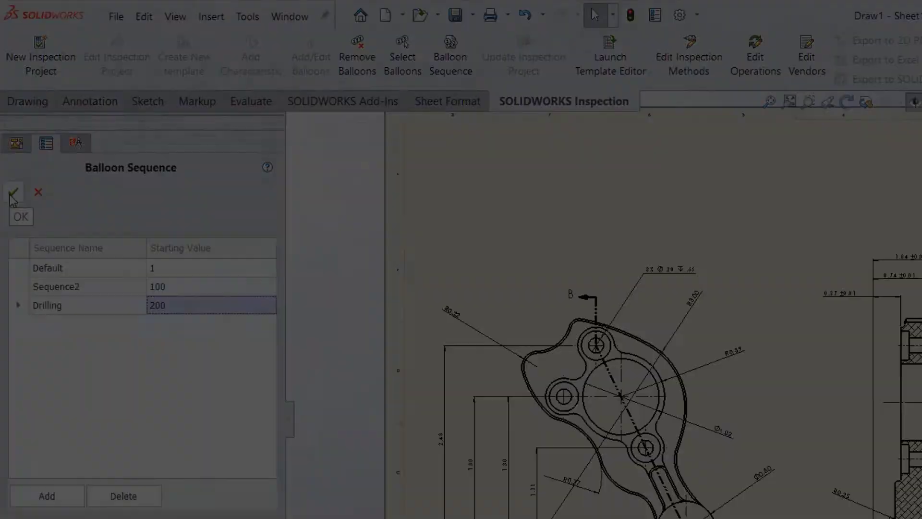
# Confirm the three sequences and create a new inspection project from default.swidot.
pyautogui.click(13, 193)
pyautogui.click(46, 44)
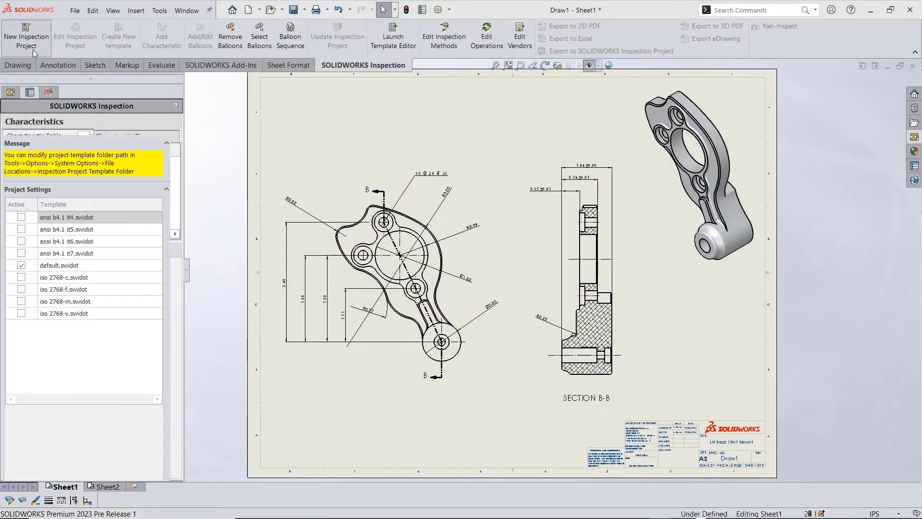
pyautogui.click(22, 266)
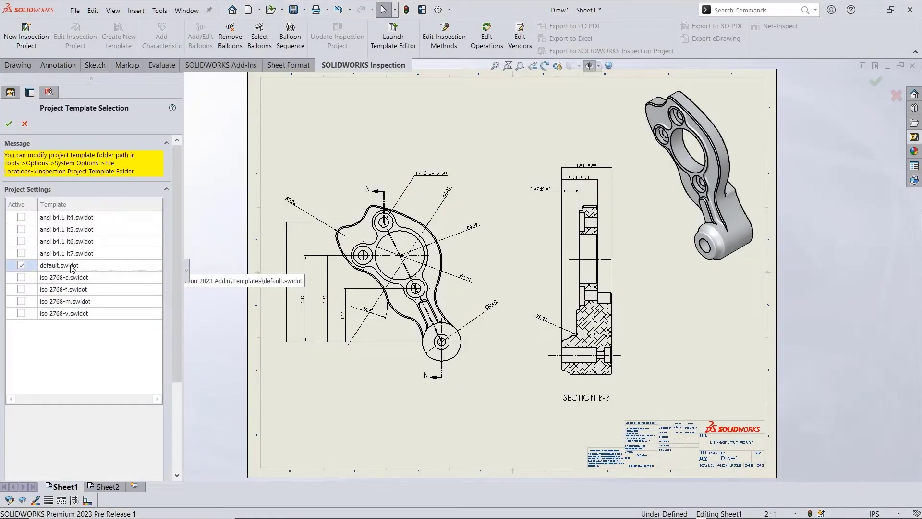
pyautogui.click(9, 124)
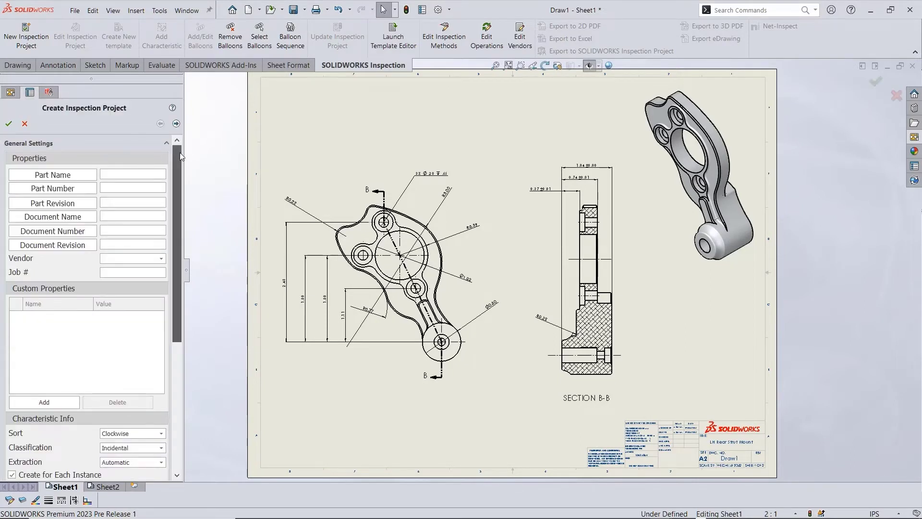
pyautogui.click(177, 123)
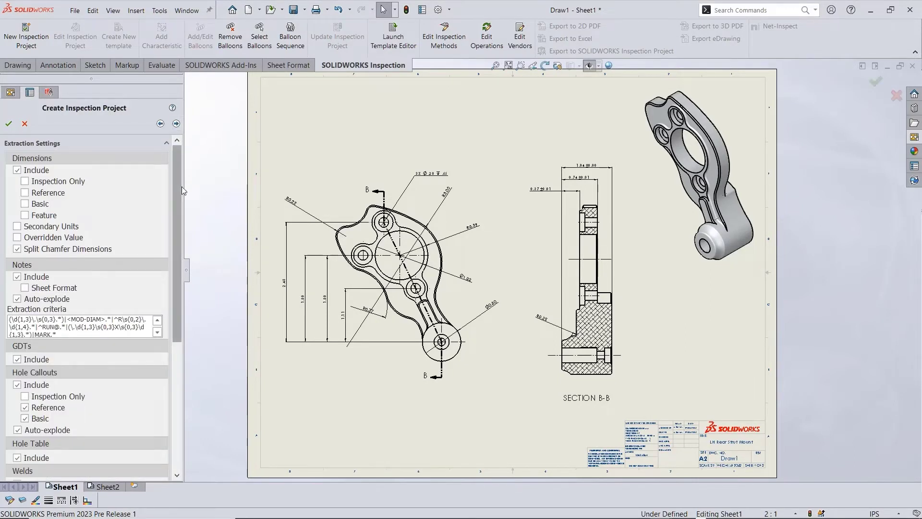
pyautogui.moveTo(181, 187); pyautogui.dragTo(171, 299)
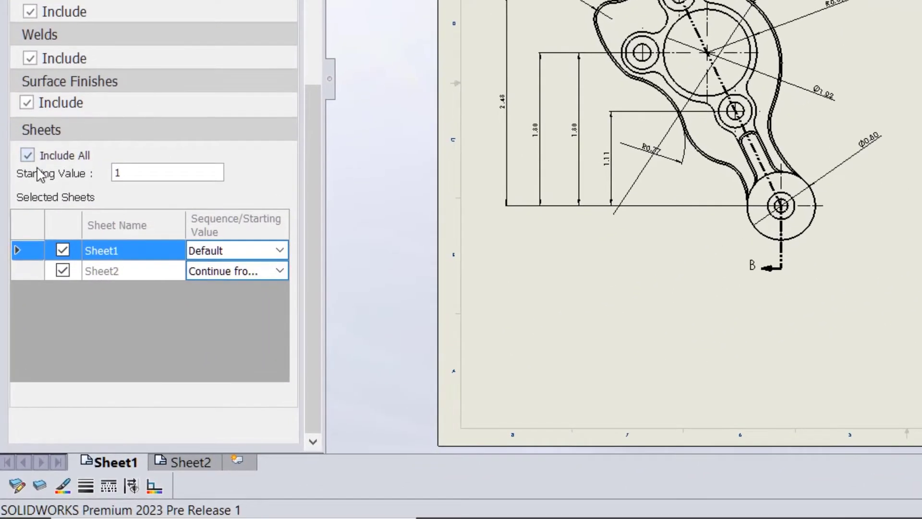
# Uncheck Include All, then assign Sequence2 to Sheet1 and Drilling to Sheet2.
pyautogui.click(67, 156)
pyautogui.click(230, 258)
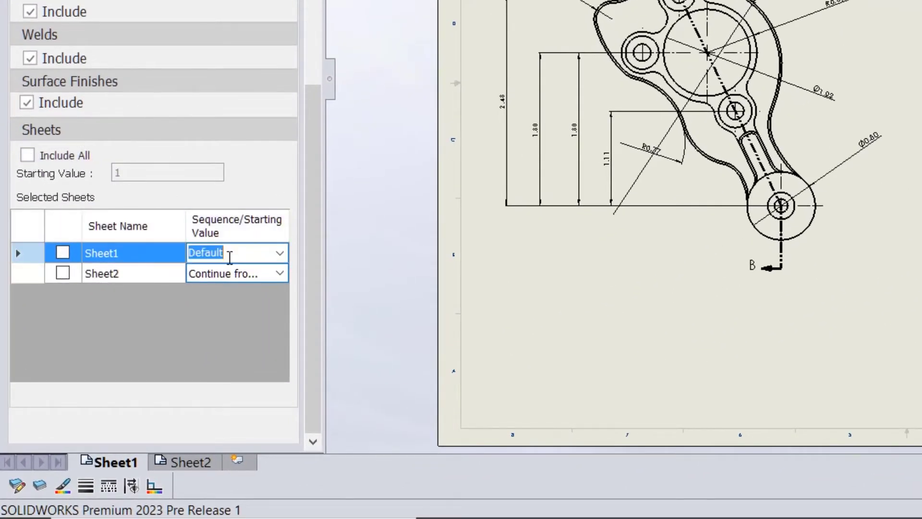
pyautogui.click(263, 272)
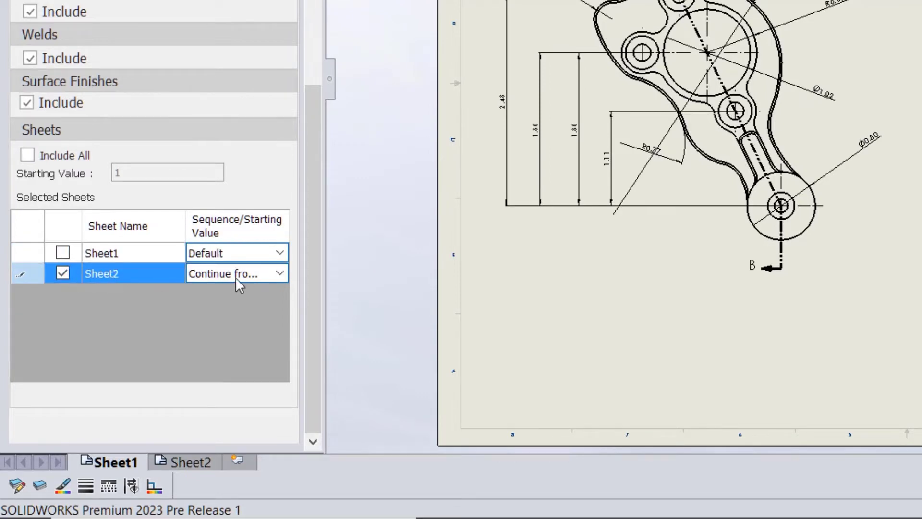
pyautogui.click(275, 270)
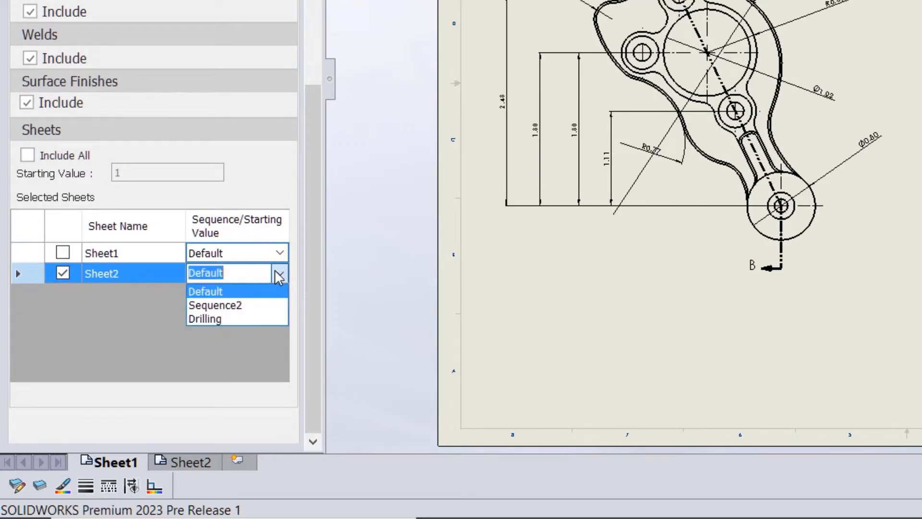
pyautogui.click(251, 319)
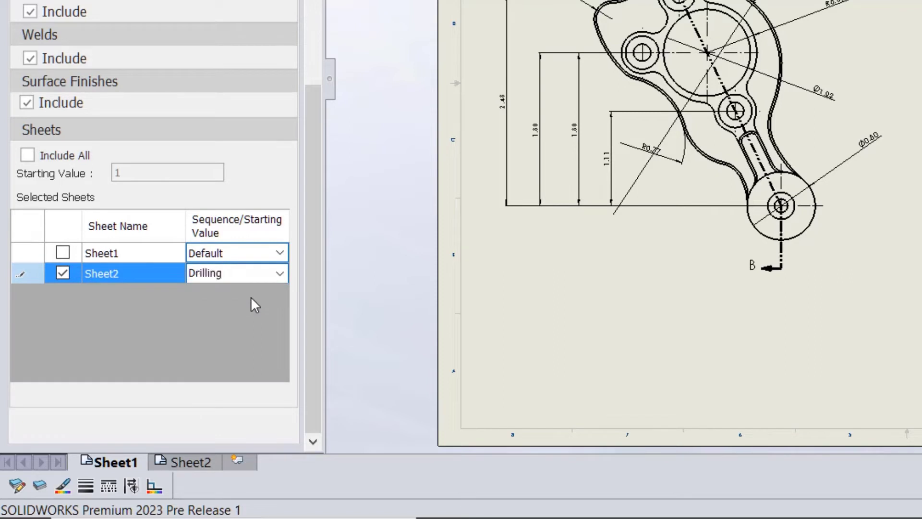
pyautogui.click(63, 252)
pyautogui.click(282, 251)
pyautogui.click(286, 253)
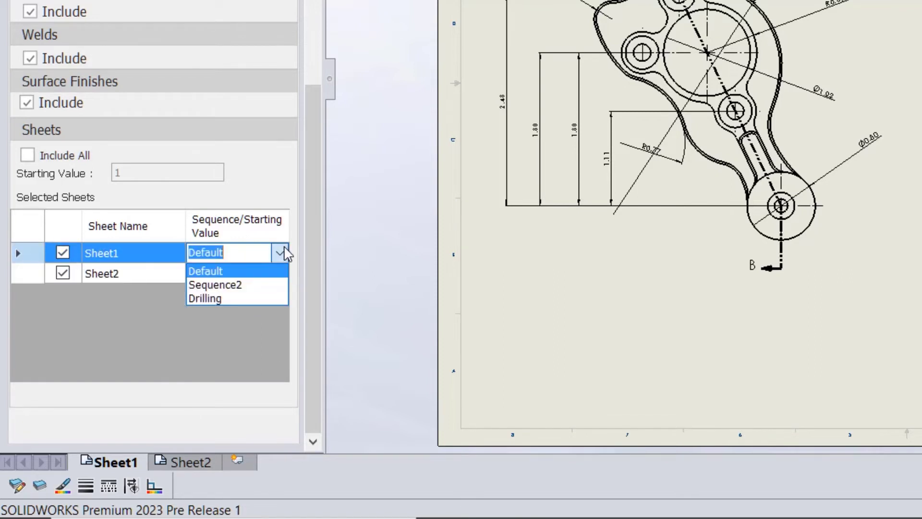
pyautogui.click(237, 284)
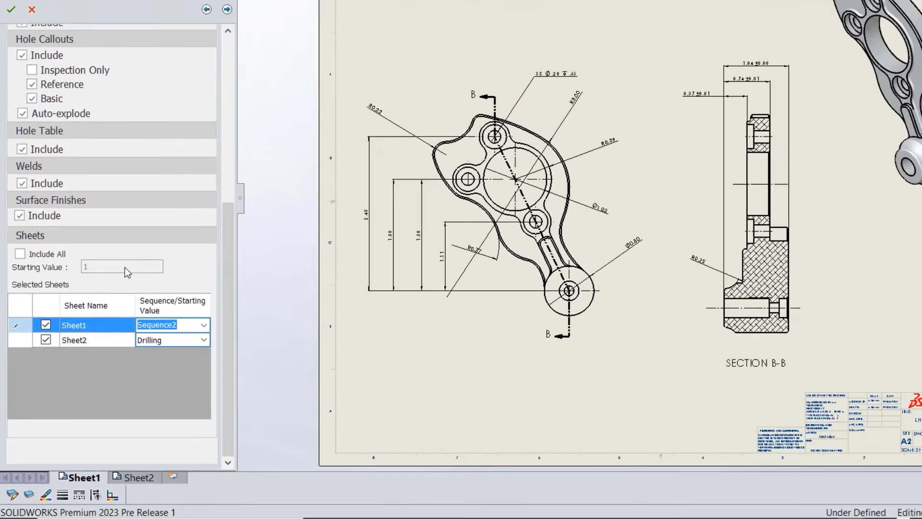
# Create the inspection project and check Sheet2's balloons numbered in the 200s.
pyautogui.click(11, 9)
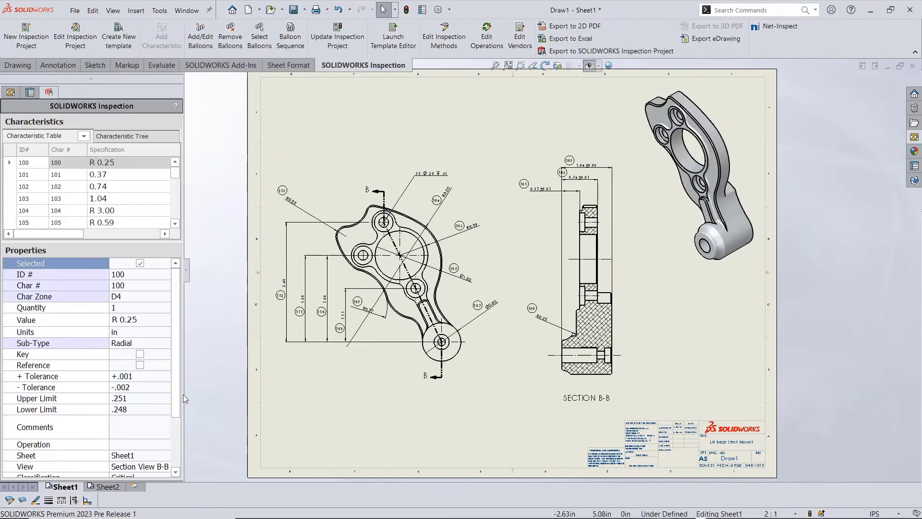
pyautogui.scroll(-3, 360, 182)
pyautogui.scroll(-2, 524, 300)
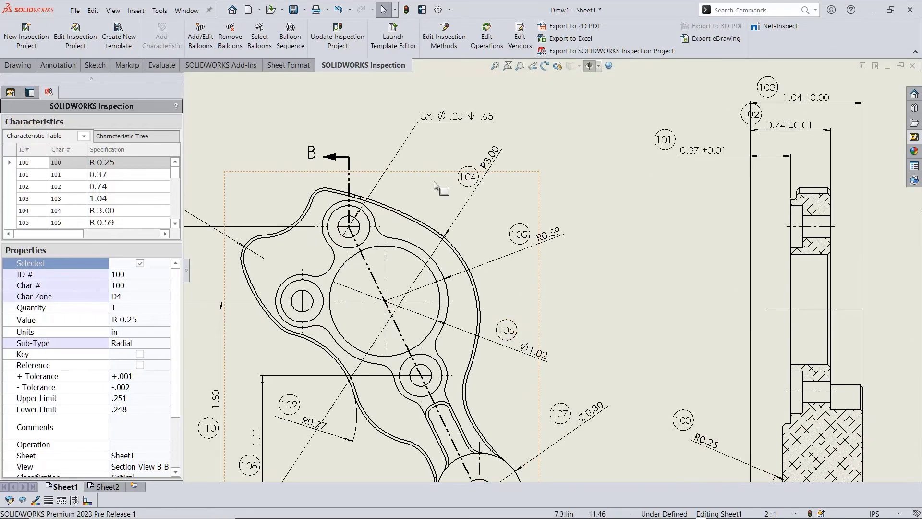
pyautogui.click(114, 486)
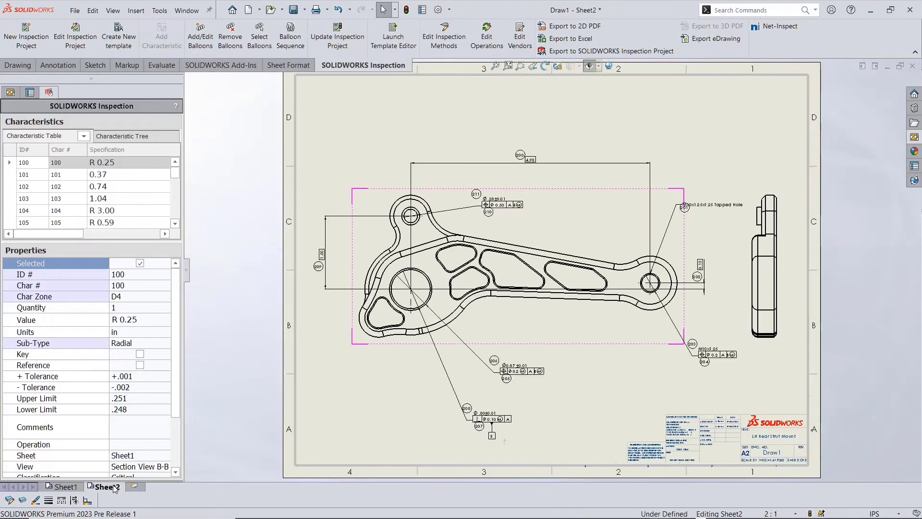
pyautogui.scroll(-5, 551, 376)
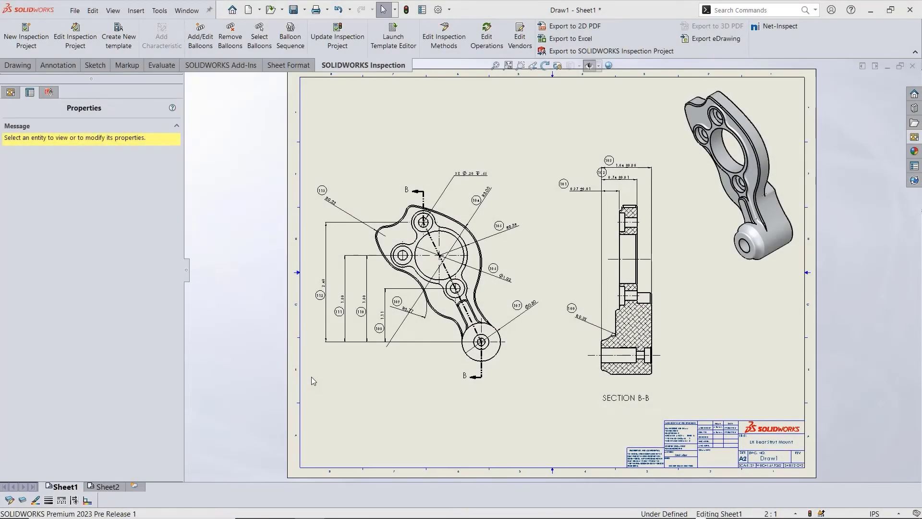
# Move the selected Sheet1 balloons from DIM to the Inspection Balloons layer.
pyautogui.click(317, 314)
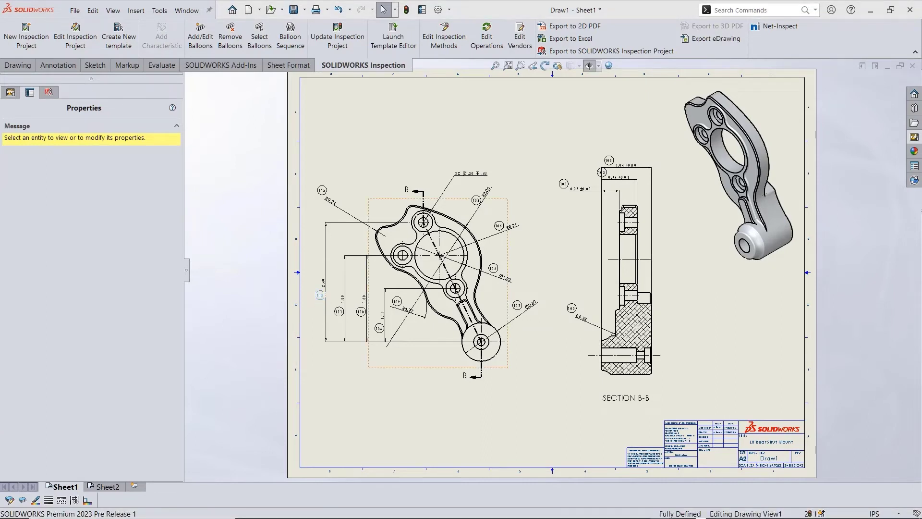
pyautogui.click(320, 295)
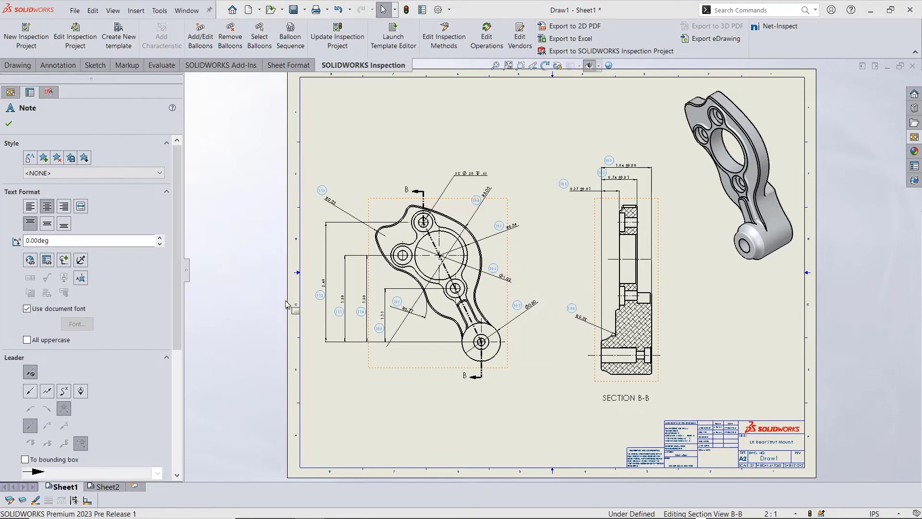
pyautogui.moveTo(177, 244); pyautogui.dragTo(178, 377)
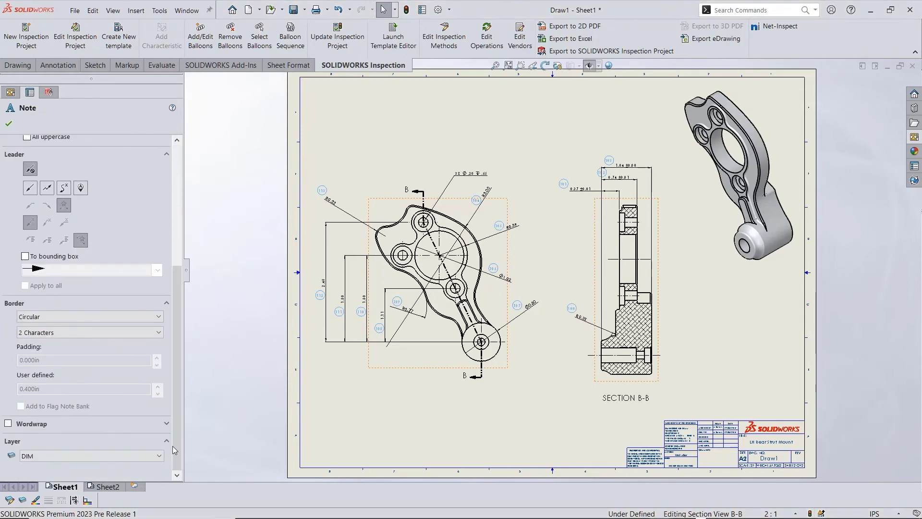
pyautogui.click(97, 456)
pyautogui.click(99, 443)
pyautogui.click(8, 124)
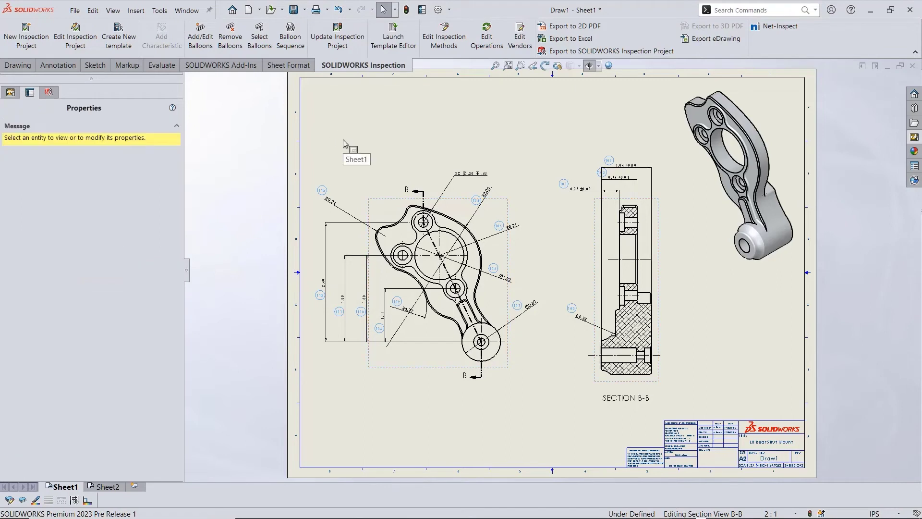
pyautogui.click(344, 142)
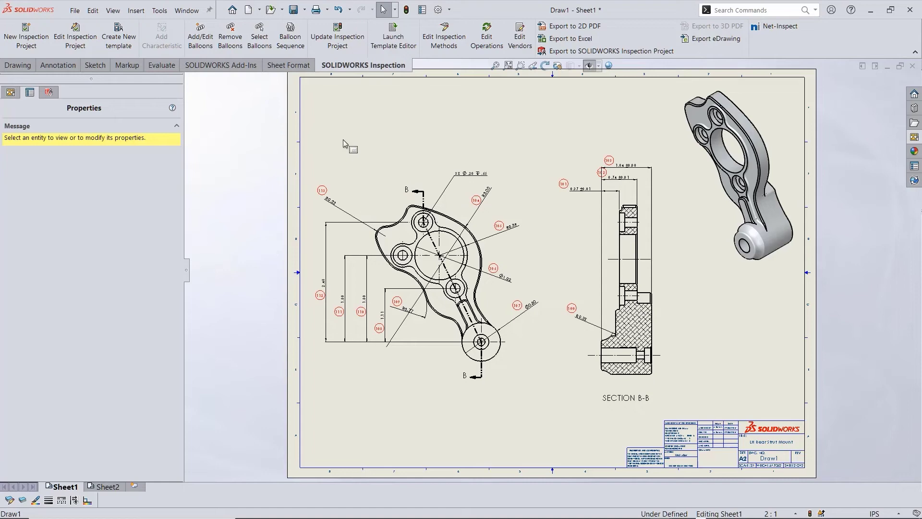
# In Export to 2D PDF, choose separate PDFs per sheet with Sheet1 and Sheet2 checked.
pyautogui.click(567, 27)
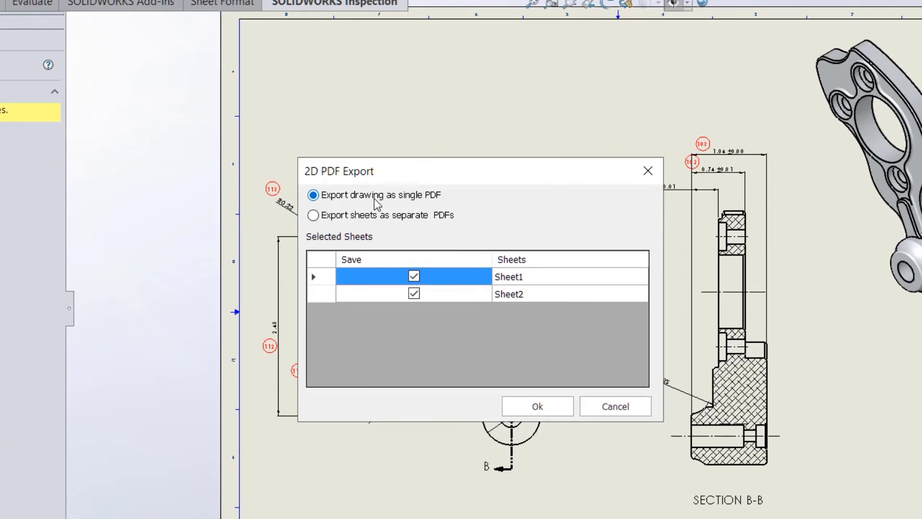
pyautogui.click(371, 217)
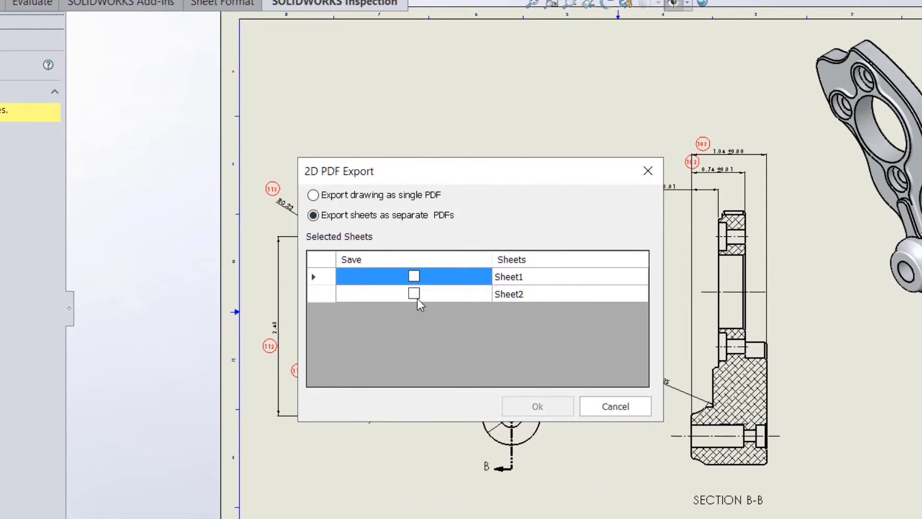
pyautogui.click(413, 294)
pyautogui.click(414, 277)
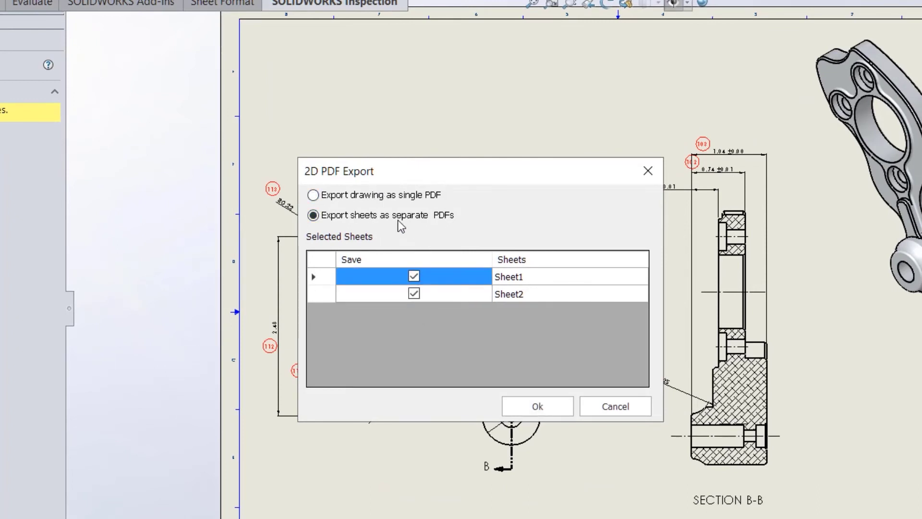